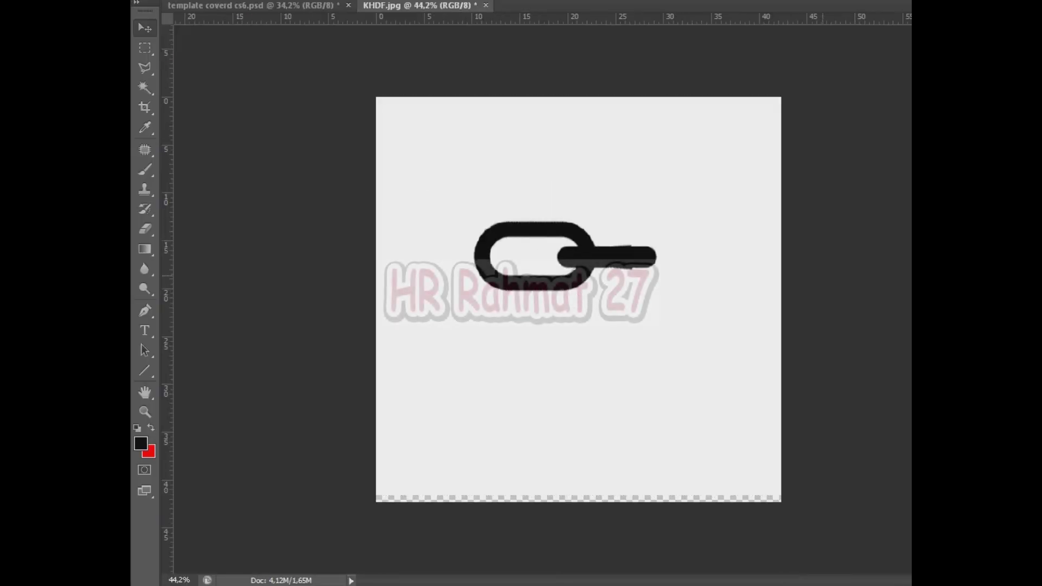
Zoom in on the chain drawing and nudge Layer 1 slightly up and left.
scroll(575, 242, up, 1)
scroll(575, 242, up, 2)
scroll(575, 242, up, 2)
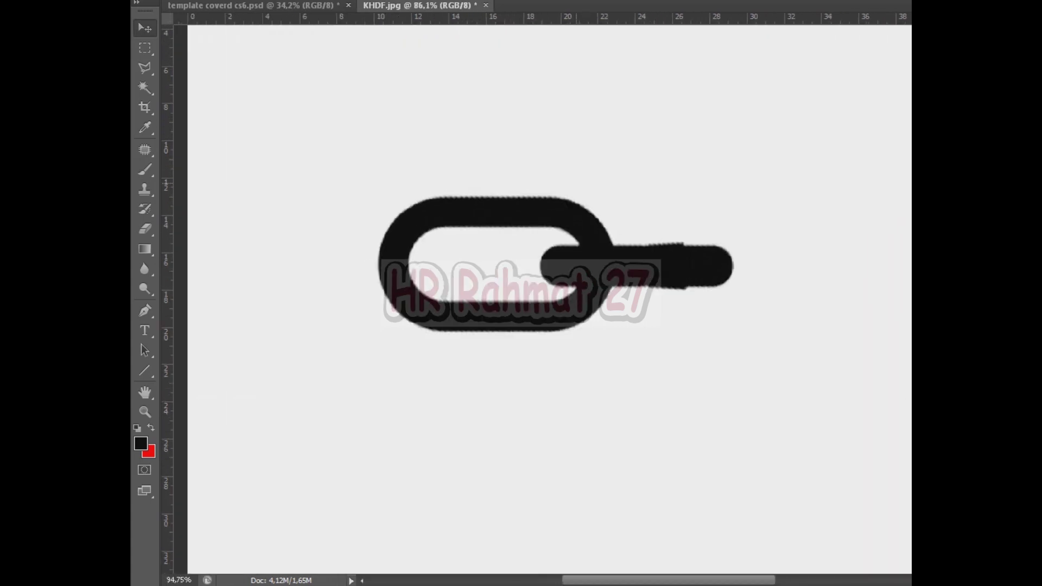
scroll(575, 242, up, 1)
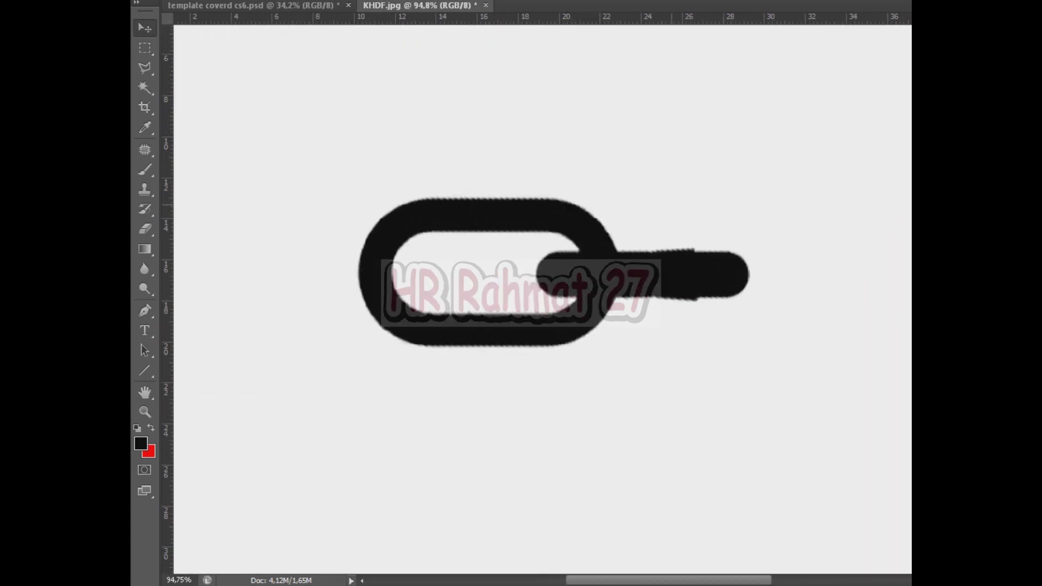
drag(613, 230, 602, 209)
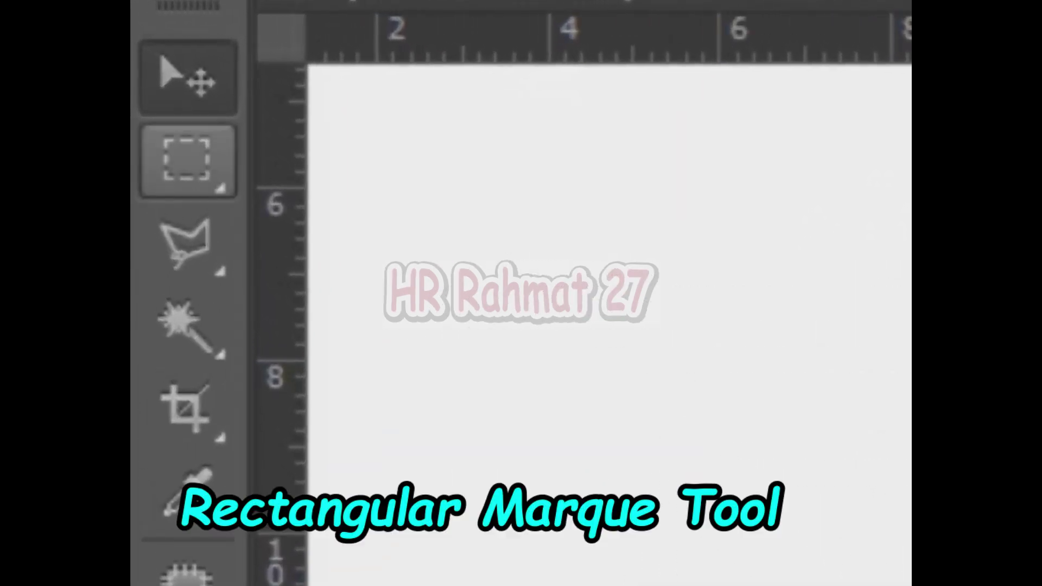
Draw a rectangular marquee selection around the whole chain link.
key(m)
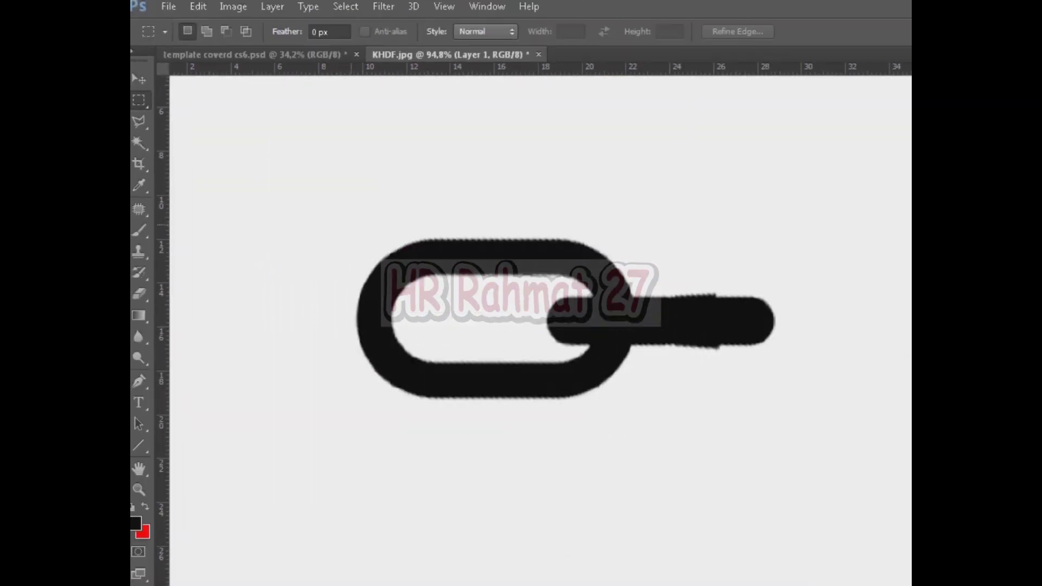
mouse_move(350, 223)
mouse_down()
mouse_move(374, 245)
mouse_move(779, 385)
mouse_move(783, 414)
mouse_up()
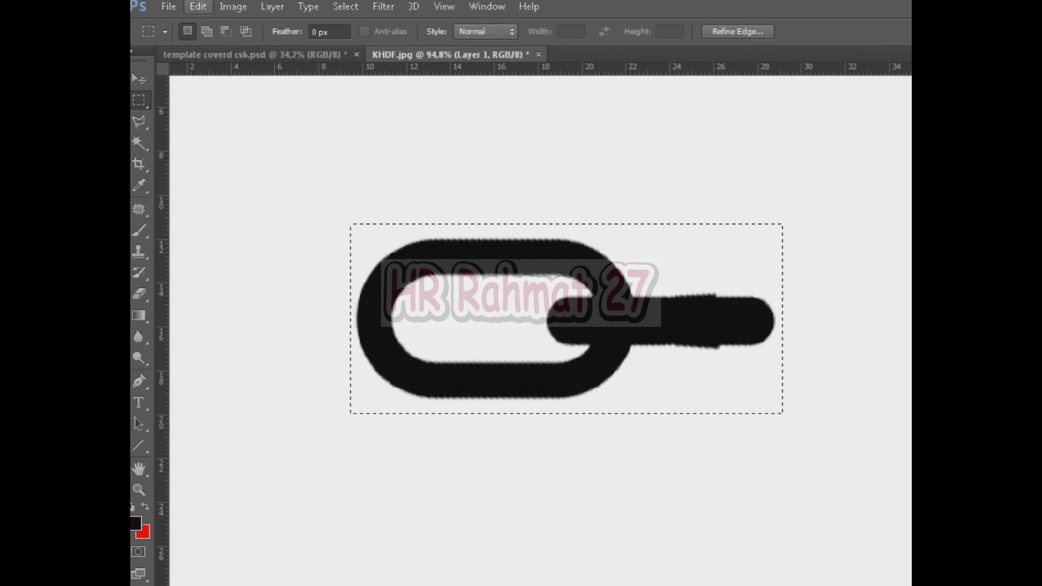
click(198, 6)
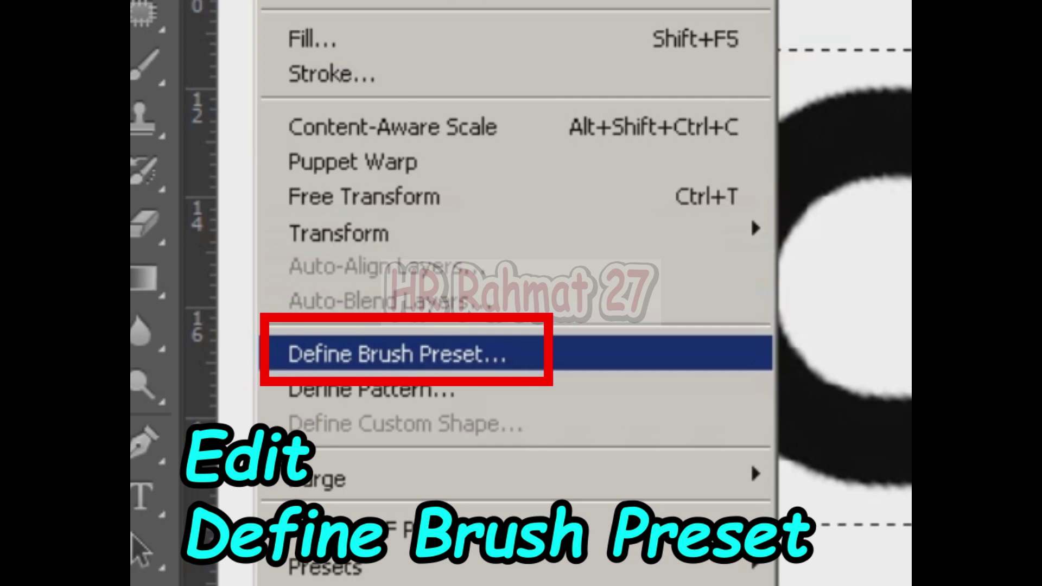
Define the selected chain link as a 544 px brush preset named Sampled Brush 1.
click(396, 354)
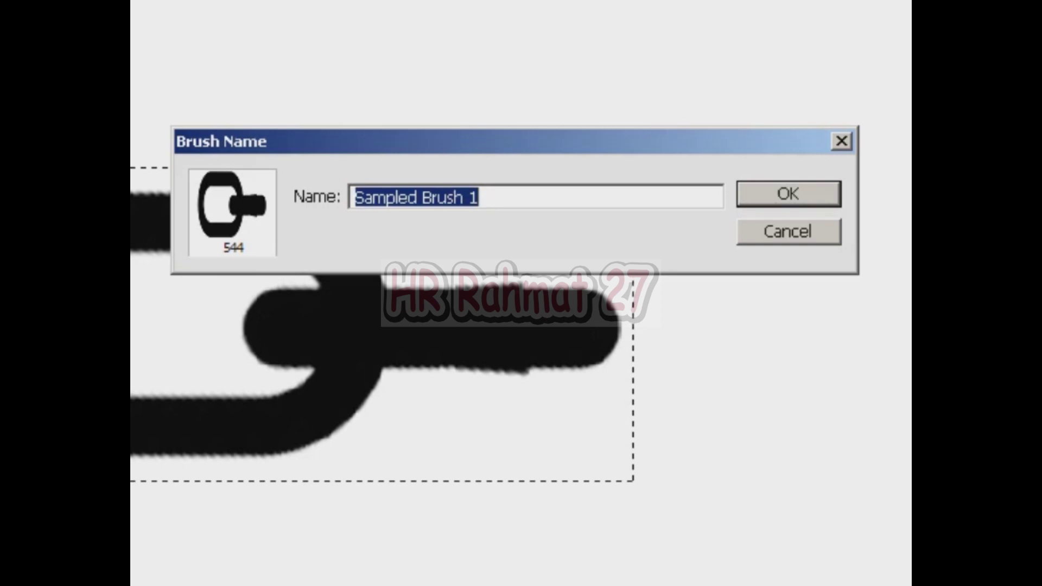
key(Return)
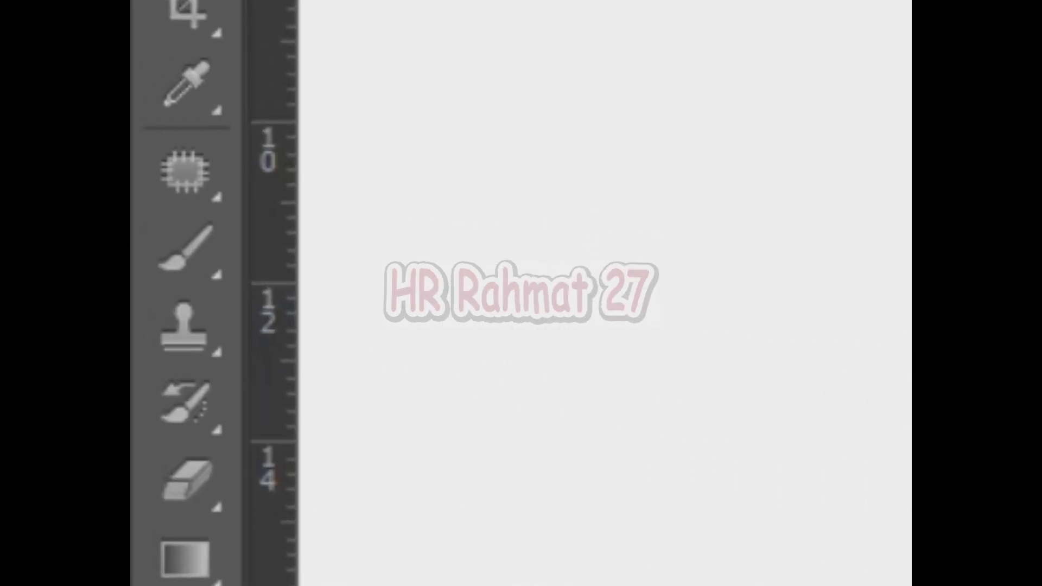
Make the 544 Sampled Brush 1 chain tip the Brush tool's tip with 224% spacing.
key(b)
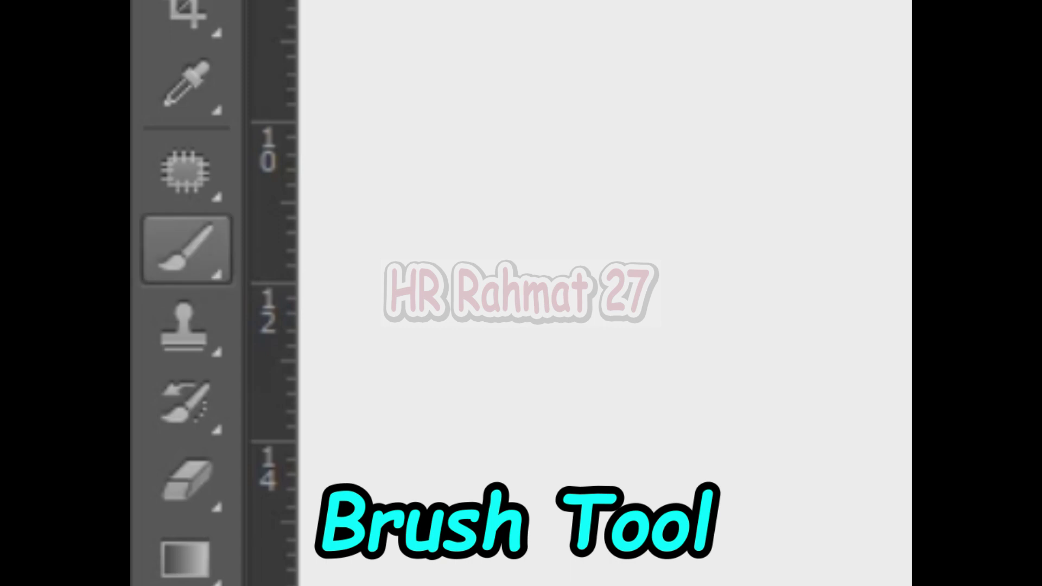
click(187, 250)
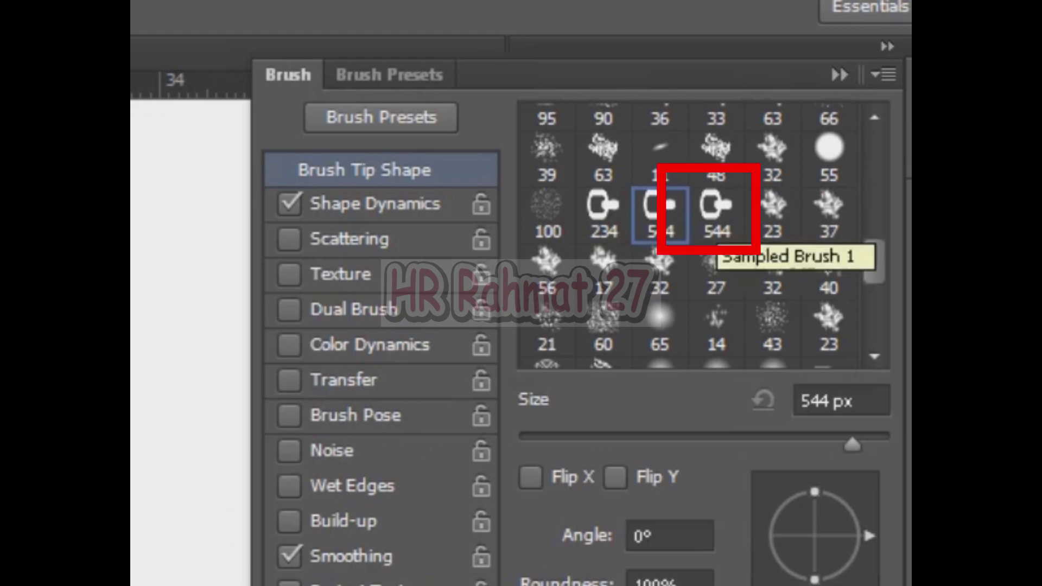
click(717, 217)
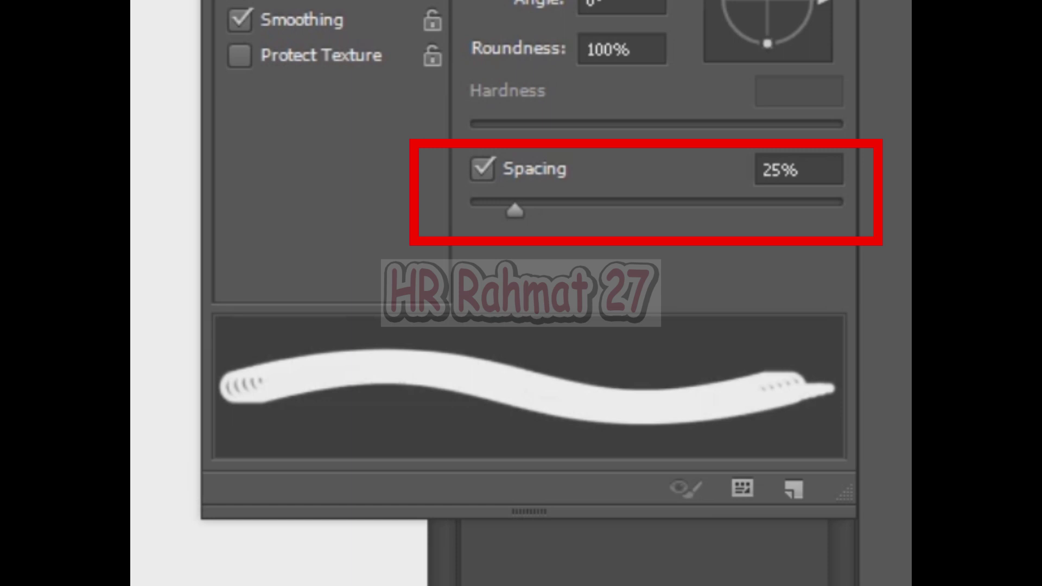
mouse_move(515, 210)
mouse_down()
mouse_move(470, 210)
mouse_move(767, 211)
mouse_move(753, 210)
mouse_up()
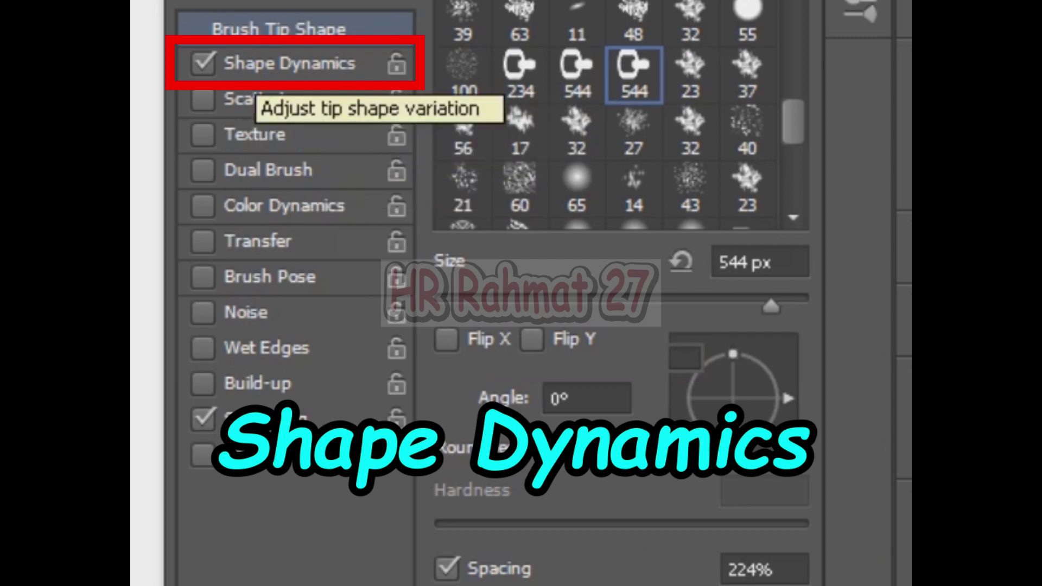
Enable Shape Dynamics and set the Angle Jitter Control to Direction.
click(271, 64)
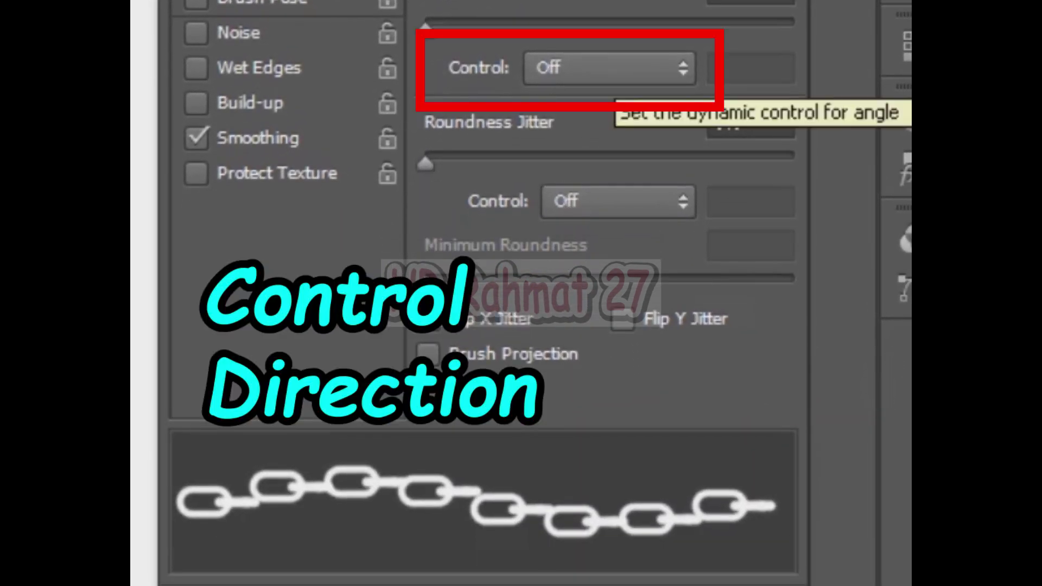
click(608, 68)
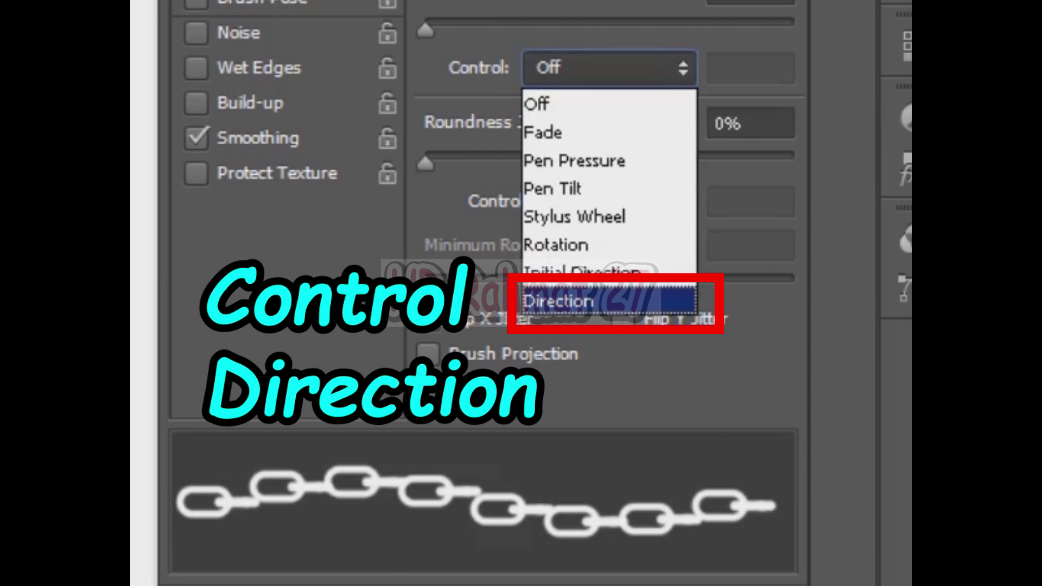
key(Return)
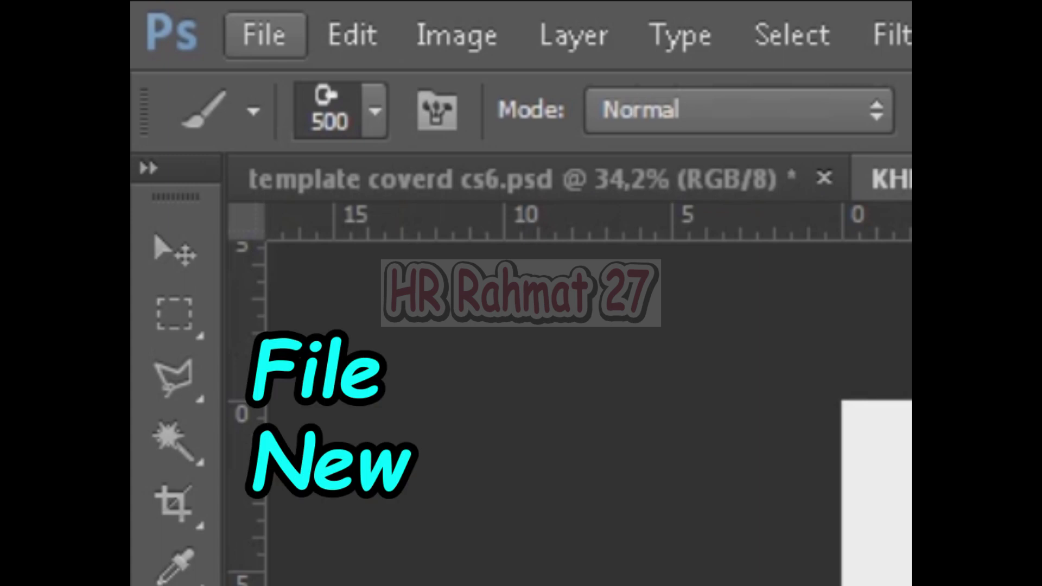
Create a new International Paper A4 document at 300 ppi named 'rantai'.
key(alt+f)
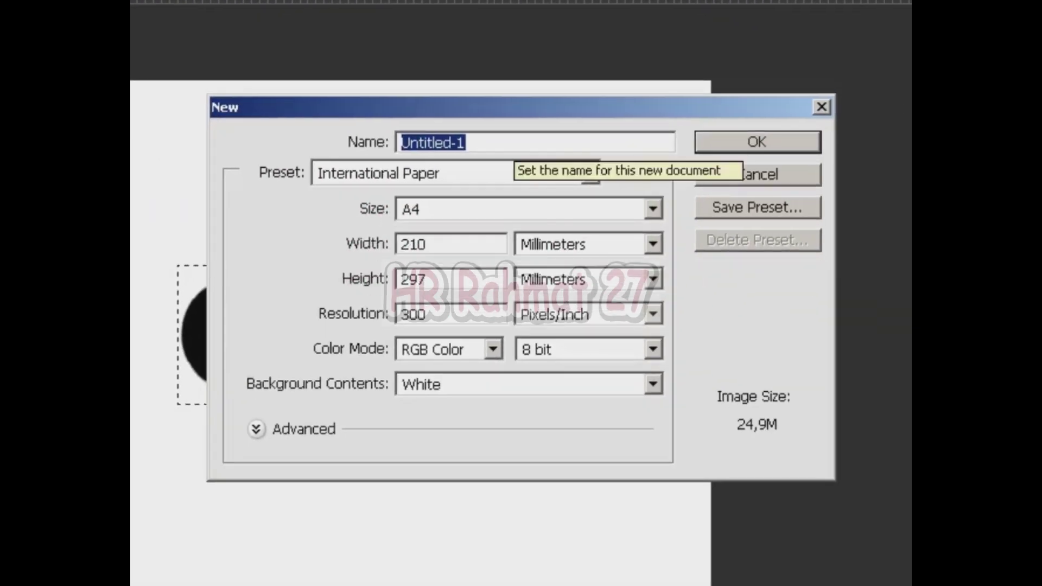
text(rantai)
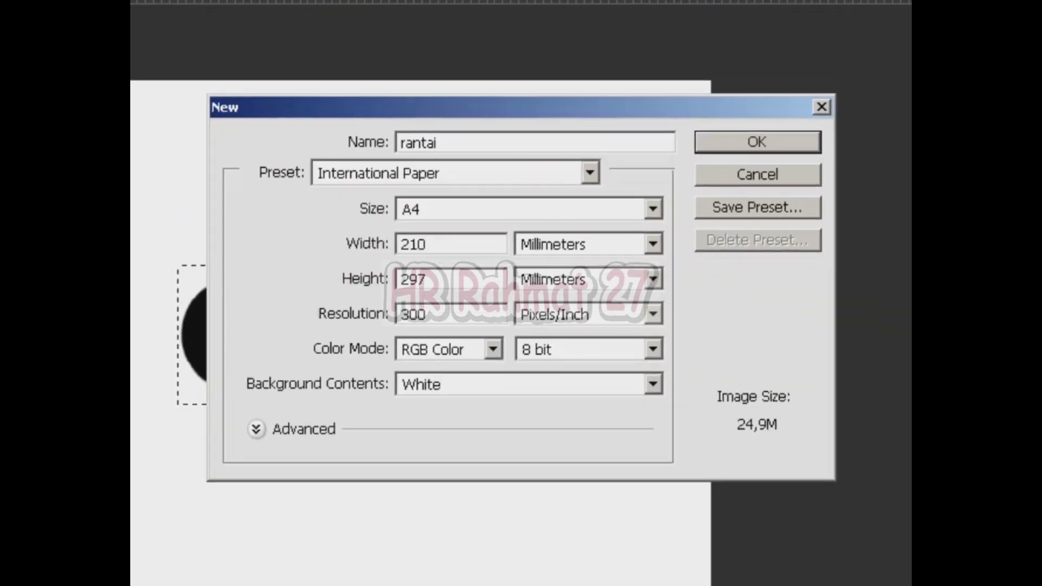
click(653, 209)
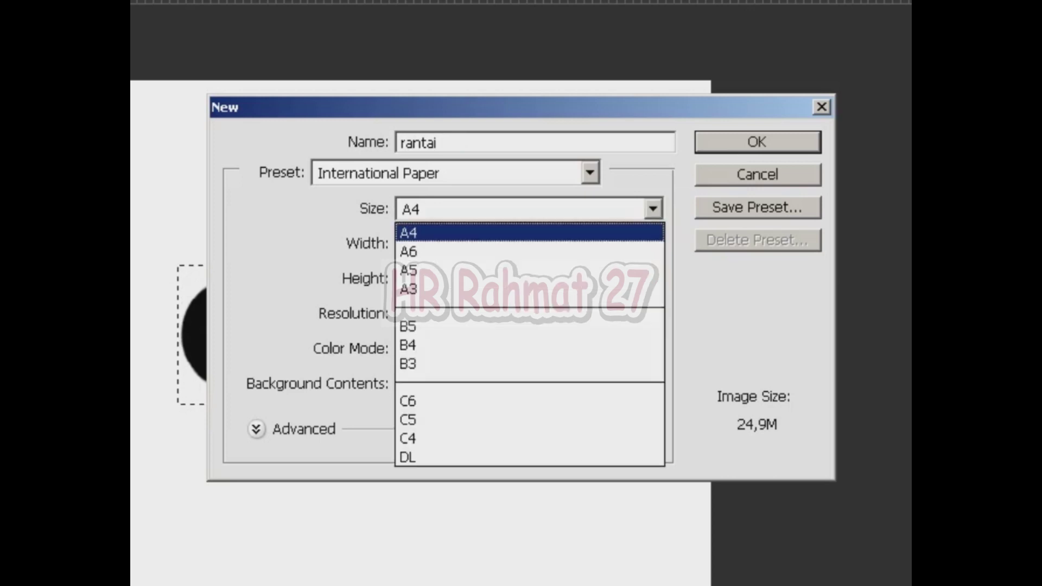
key(Return)
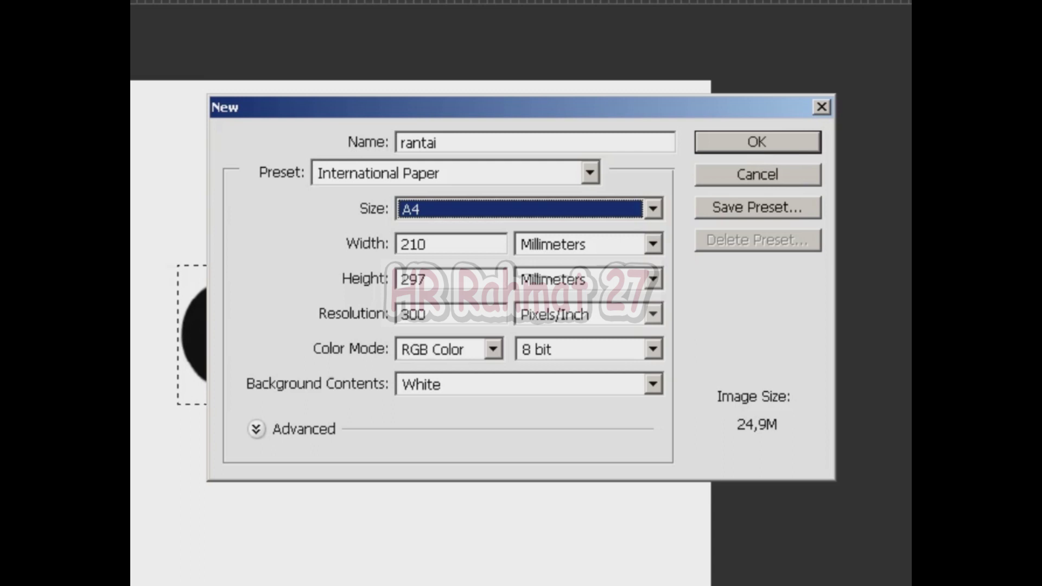
click(754, 146)
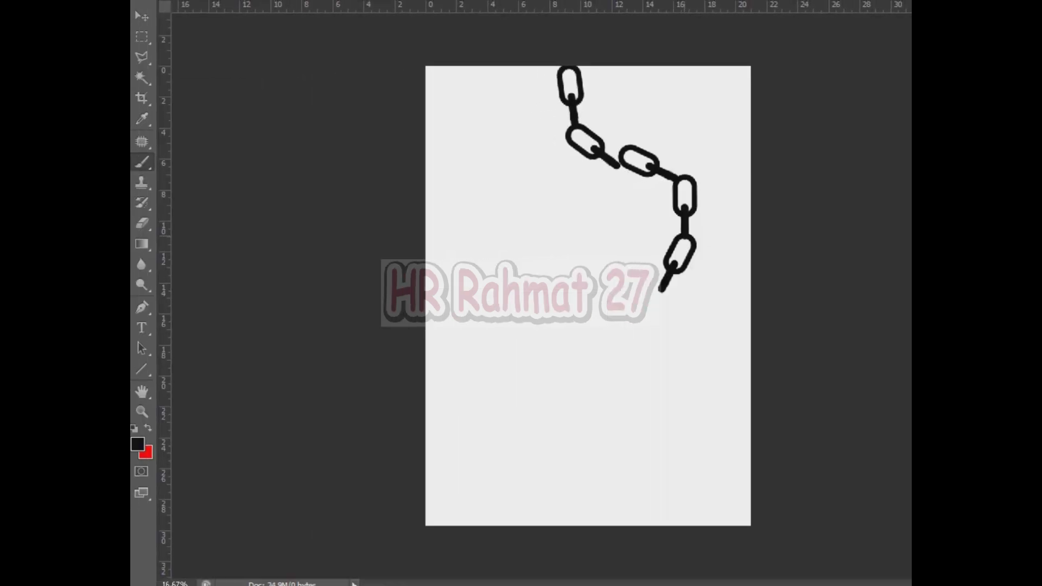
Paint a winding black chain across the page, then reduce brush size to about 139 px.
mouse_move(661, 290)
mouse_down()
mouse_move(621, 325)
mouse_move(548, 172)
mouse_move(495, 333)
mouse_move(511, 396)
mouse_move(578, 400)
mouse_up()
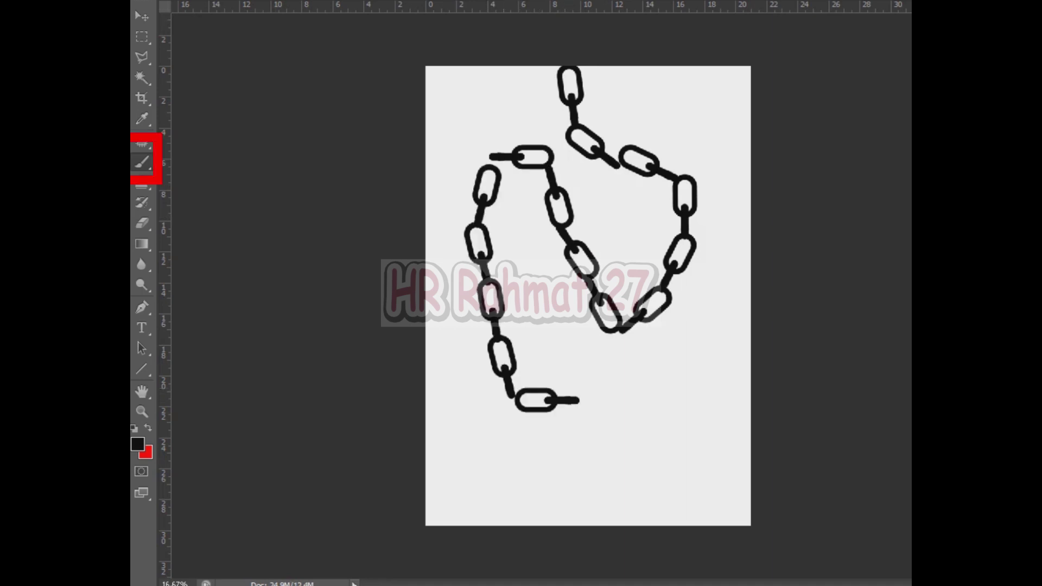
drag(288, 21, 222, 20)
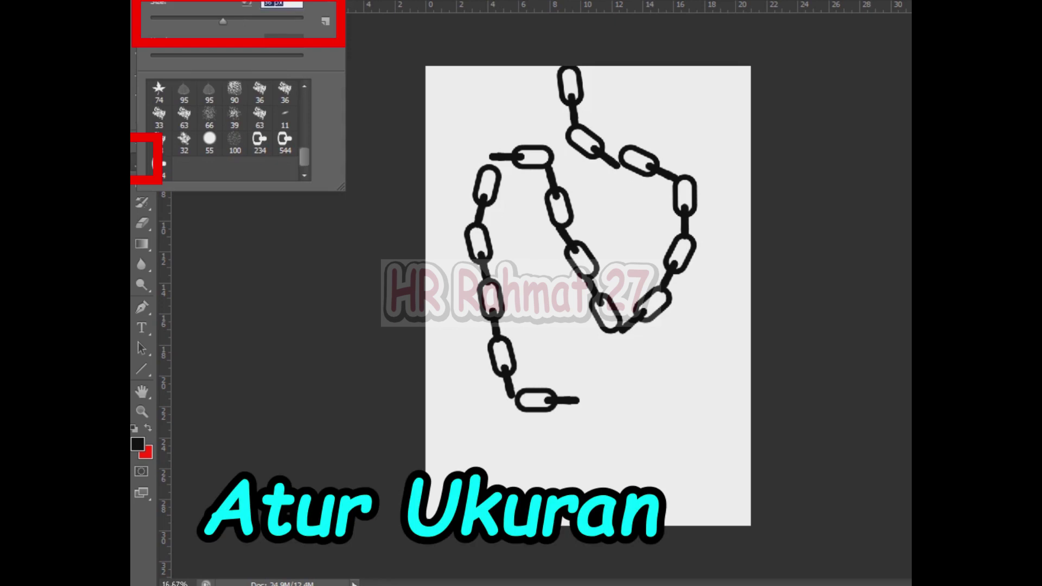
Paint three thin, small-link chains looping down and among the large black chains.
key(Return)
mouse_move(504, 85)
mouse_down()
mouse_move(478, 106)
mouse_move(458, 185)
mouse_move(471, 404)
mouse_move(516, 466)
mouse_move(608, 448)
mouse_up()
scroll(655, 381, up, 1)
scroll(655, 381, up, 3)
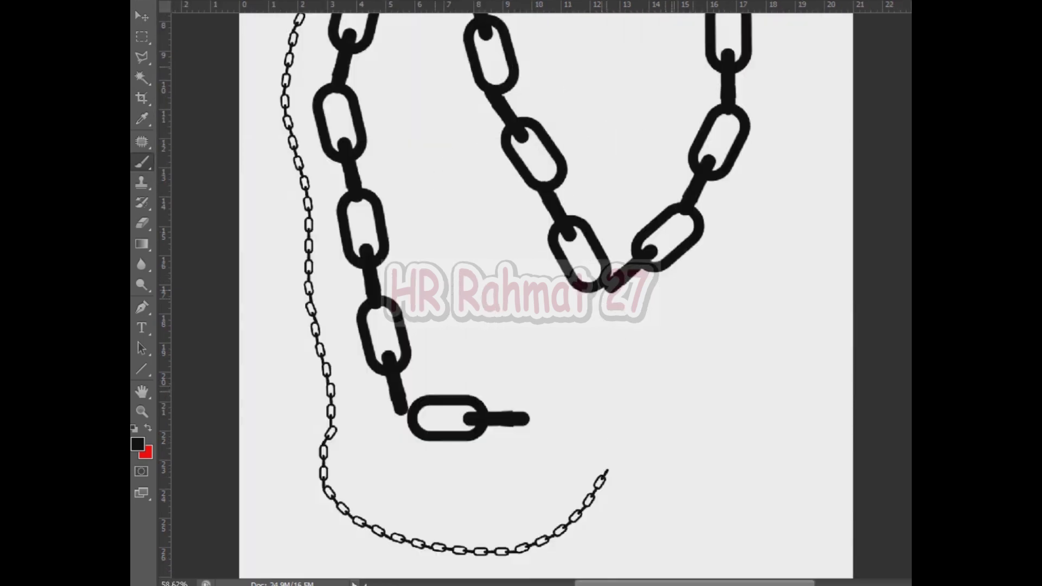
scroll(655, 381, up, 2)
mouse_move(559, 269)
mouse_down()
mouse_move(825, 283)
mouse_move(692, 373)
mouse_move(458, 260)
mouse_move(895, 274)
mouse_move(910, 301)
mouse_move(387, 324)
mouse_up()
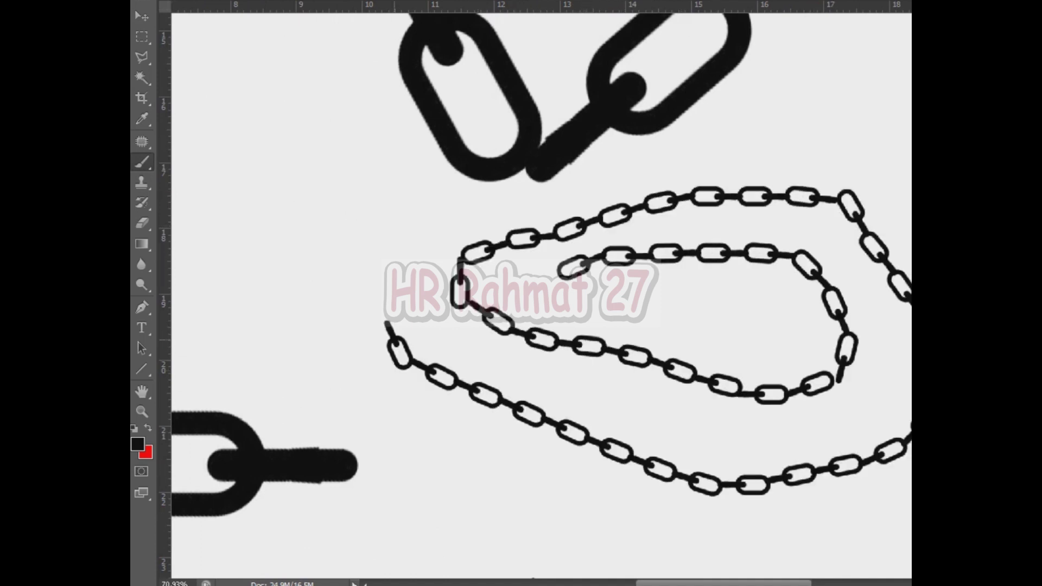
scroll(542, 295, up, 4)
scroll(541, 296, up, 3)
scroll(542, 296, up, 3)
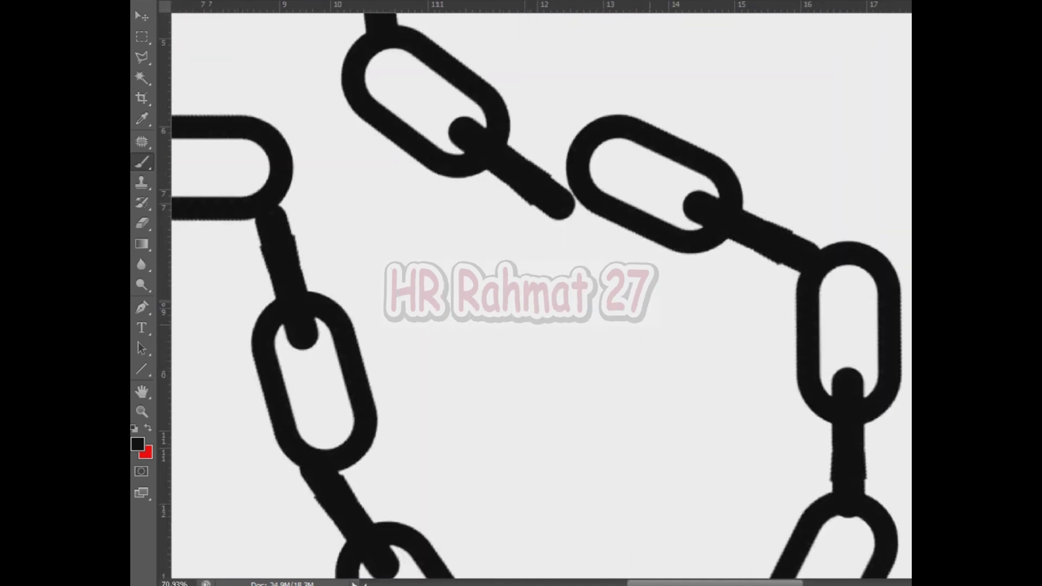
mouse_move(478, 255)
mouse_down()
mouse_move(662, 384)
mouse_move(627, 51)
mouse_move(722, 400)
mouse_move(672, 424)
mouse_up()
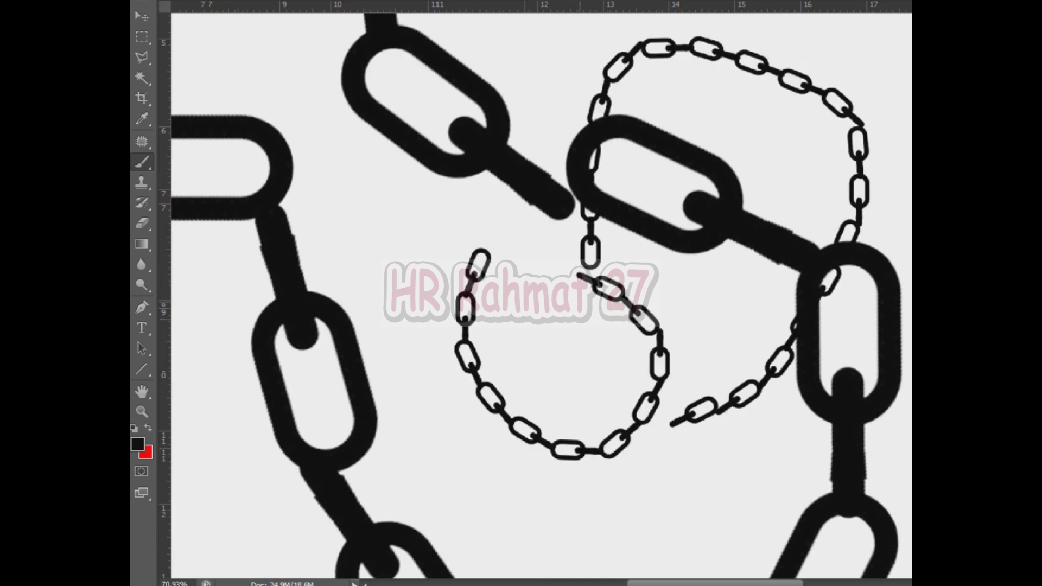
key(alt+f)
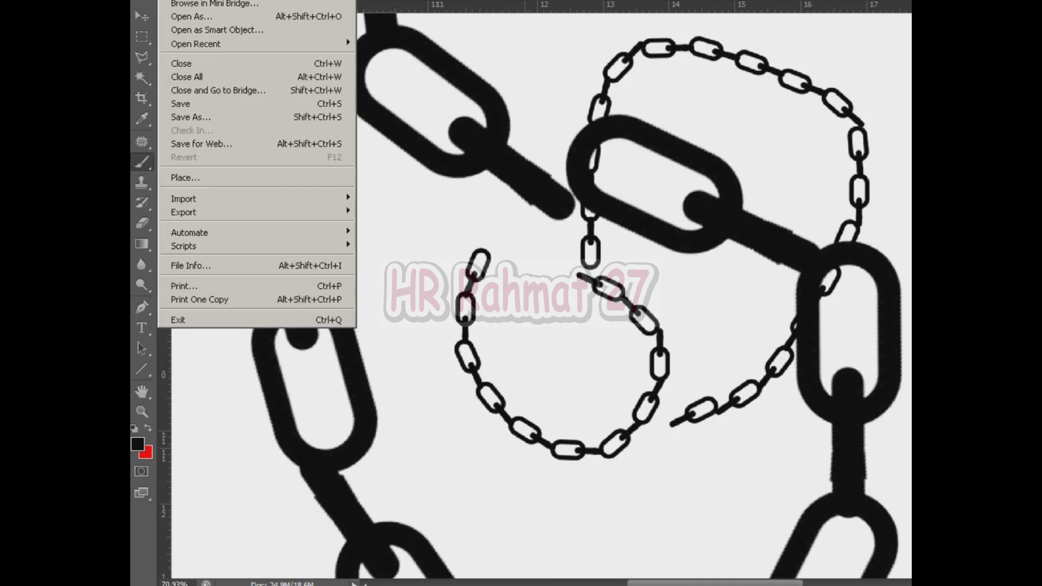
Create another blank A4 document and set the foreground colour's hue to green (117).
key(n)
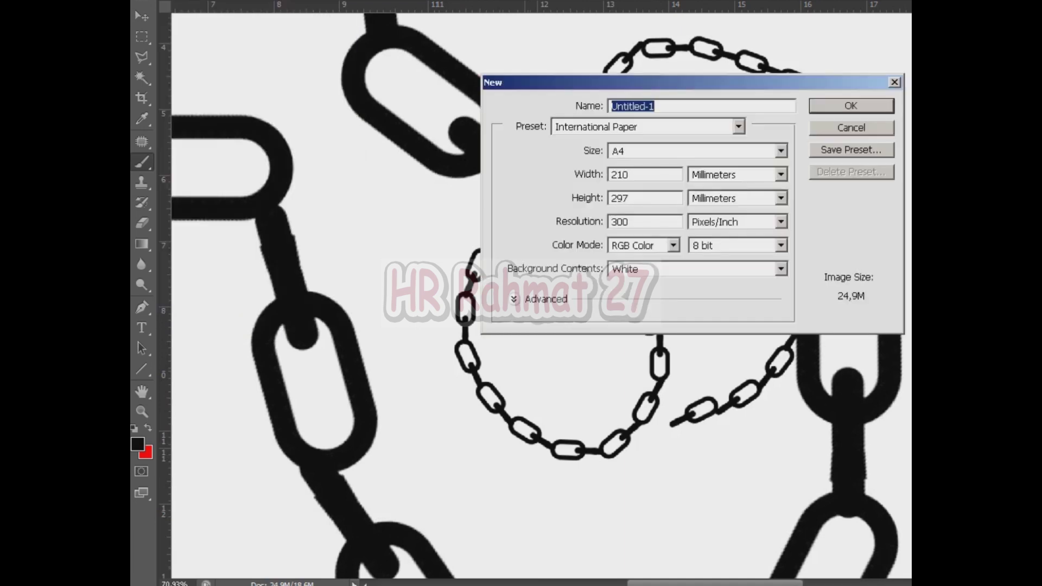
key(Return)
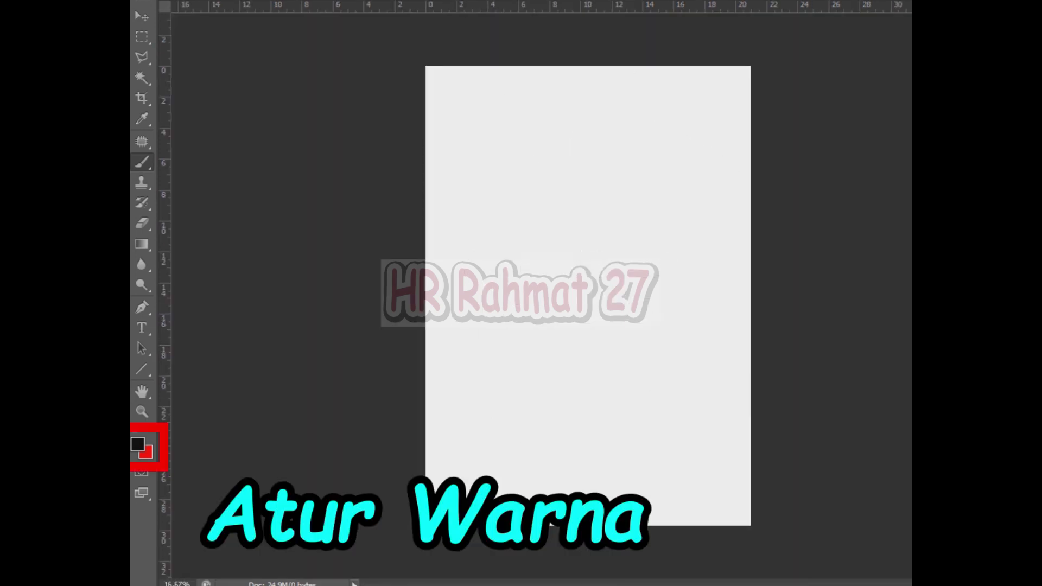
click(137, 444)
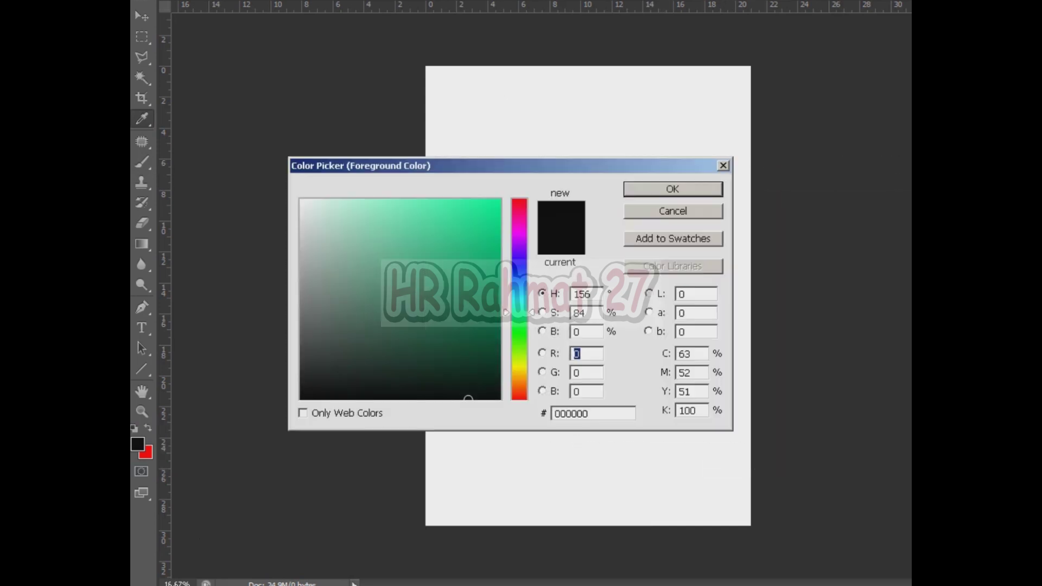
click(519, 333)
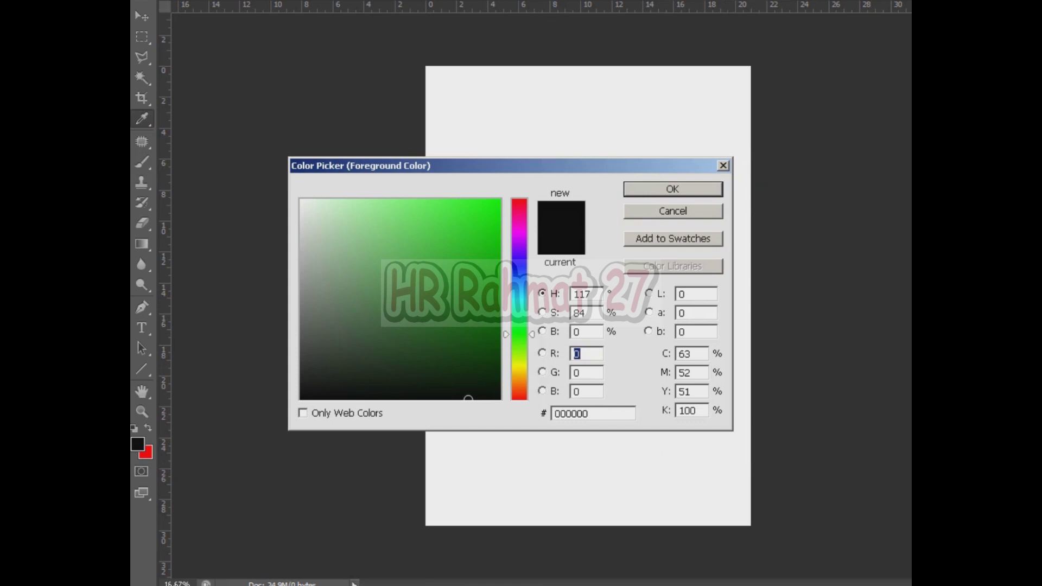
Paint a curving green chain and a straight horizontal green chain on the page.
click(672, 189)
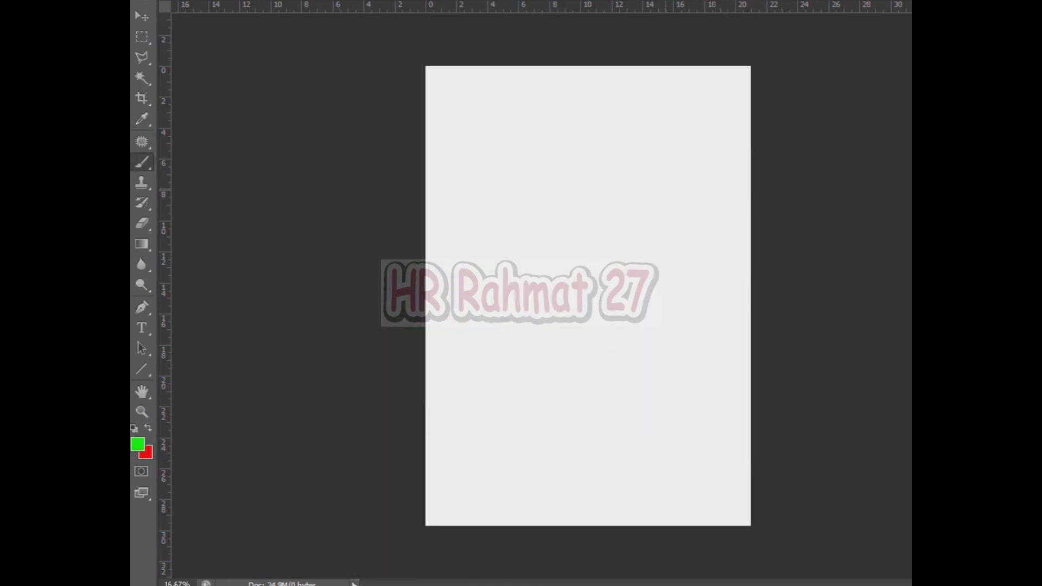
scroll(500, 149, up, 3)
mouse_move(378, 61)
mouse_down()
mouse_move(433, 67)
mouse_move(495, 146)
mouse_move(441, 268)
mouse_move(521, 350)
mouse_up()
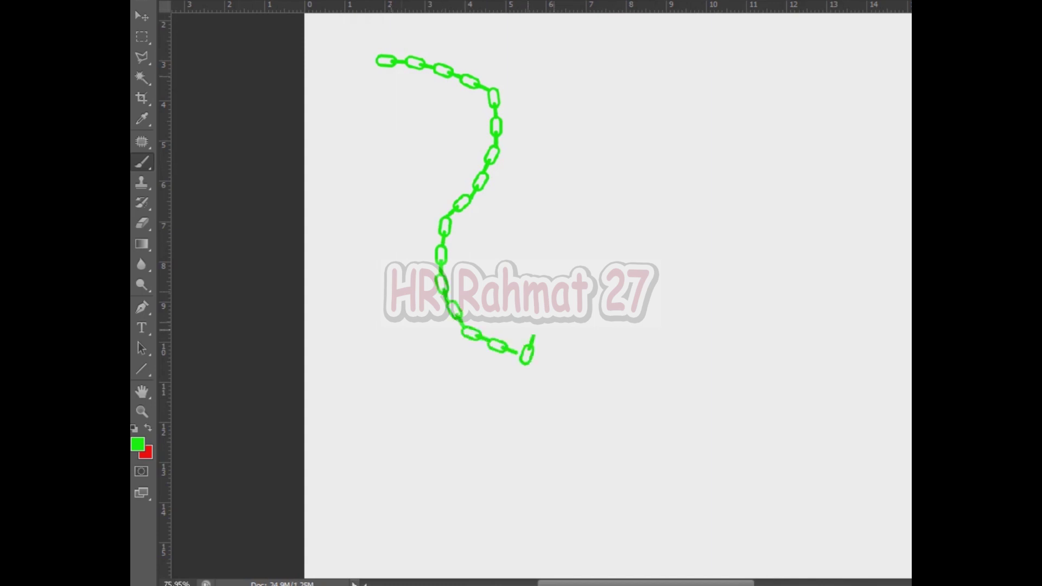
scroll(543, 336, up, 2)
scroll(521, 293, up, 1)
drag(388, 178, 821, 190)
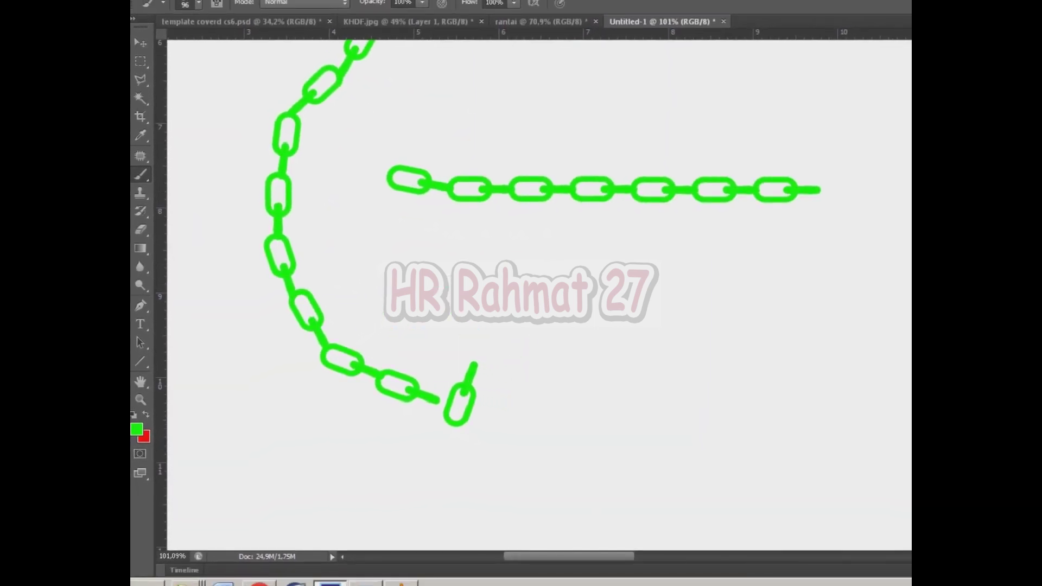
Switch the foreground to ff003c red and paint a parallel red chain below the green one.
click(136, 429)
click(482, 215)
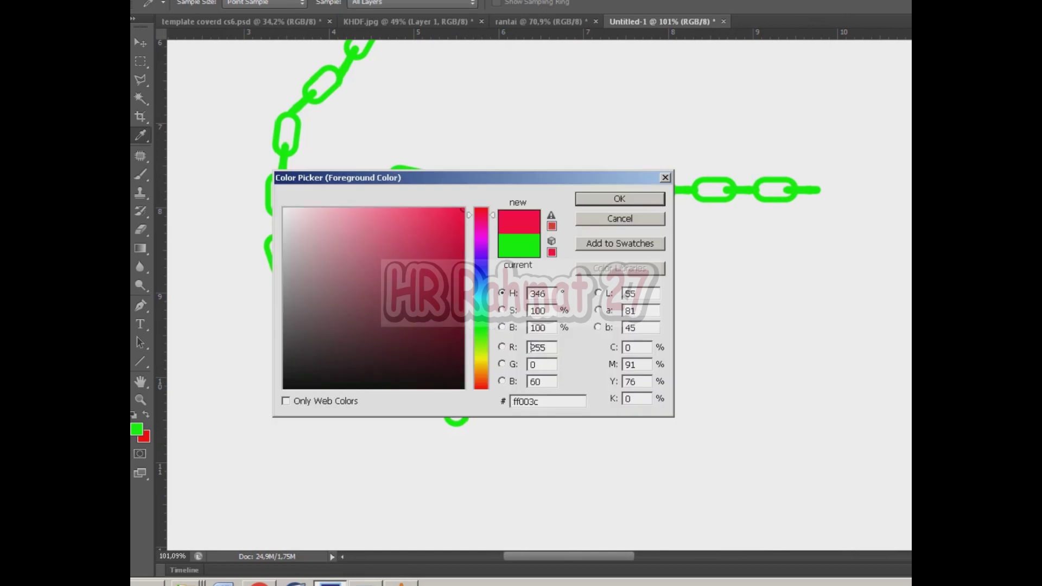
key(Return)
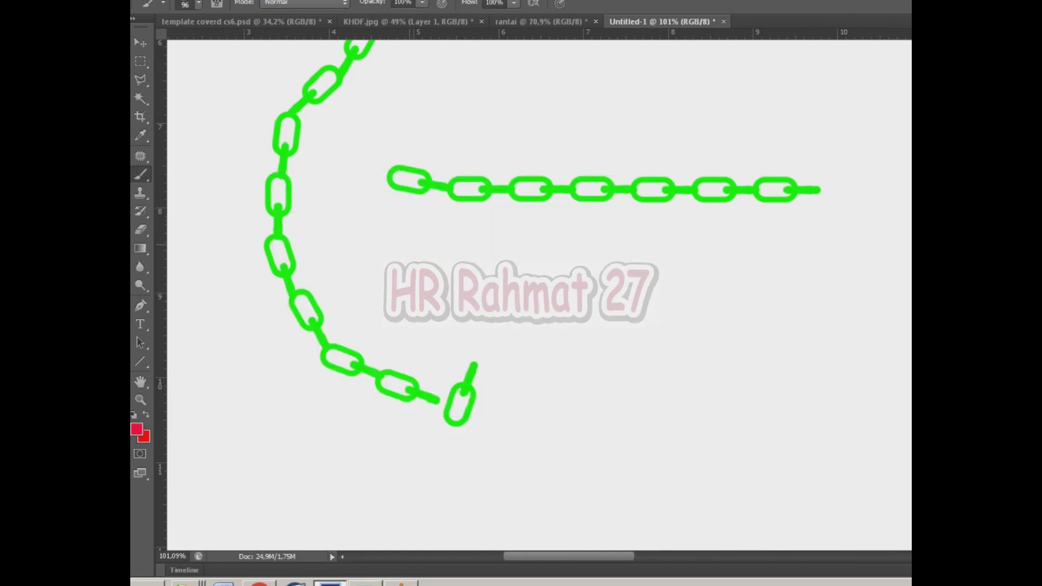
drag(380, 244, 809, 246)
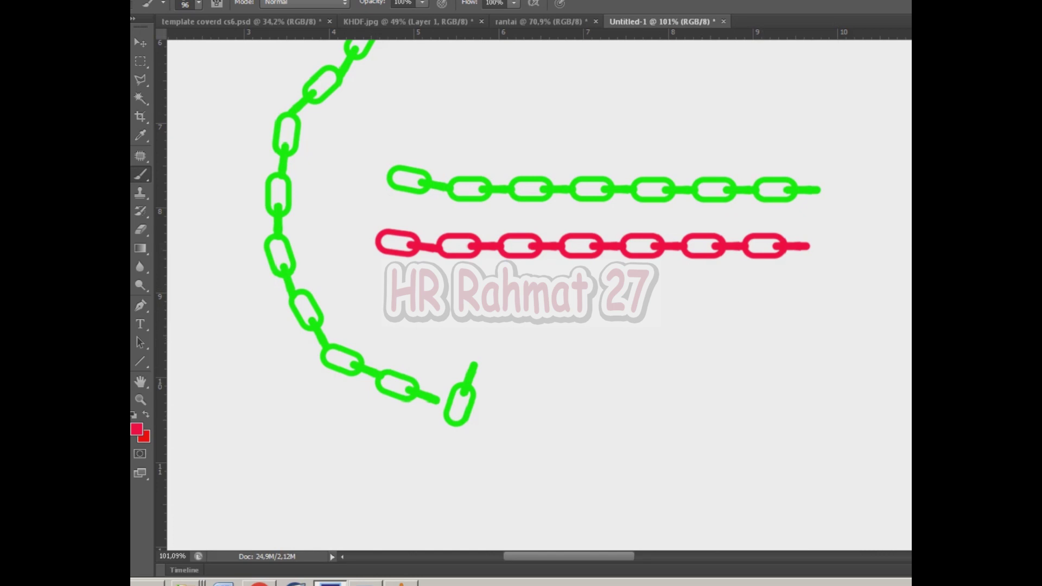
click(136, 429)
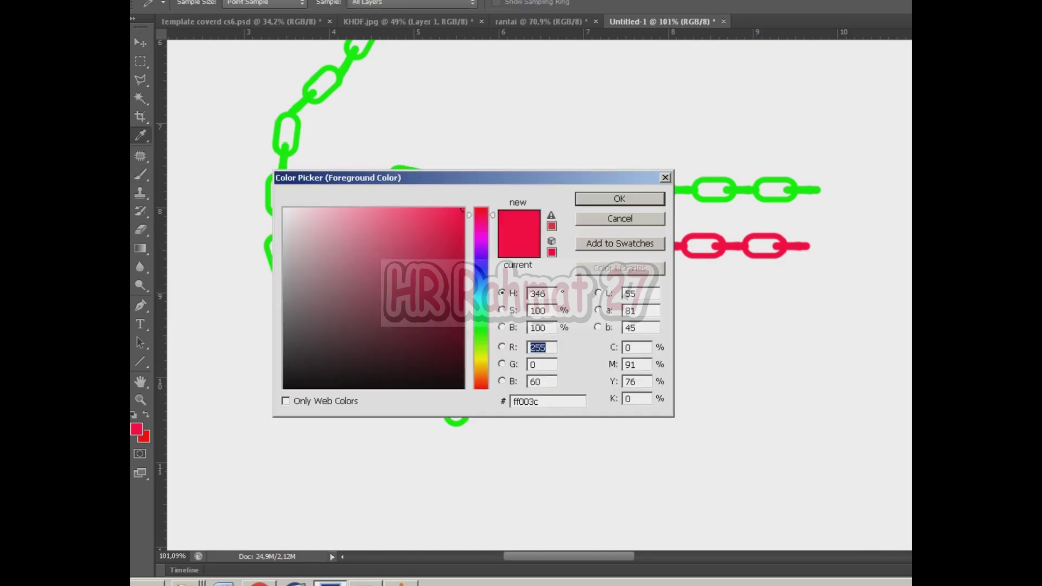
Set the foreground to blue, then paint a straight blue chain and a curving blue chain.
click(481, 264)
click(620, 199)
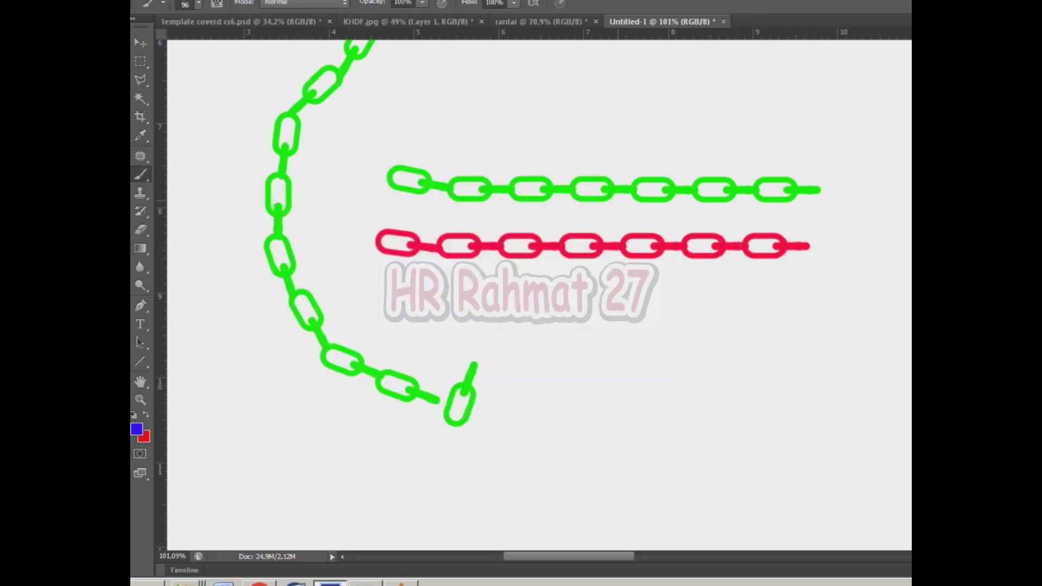
drag(380, 128, 862, 128)
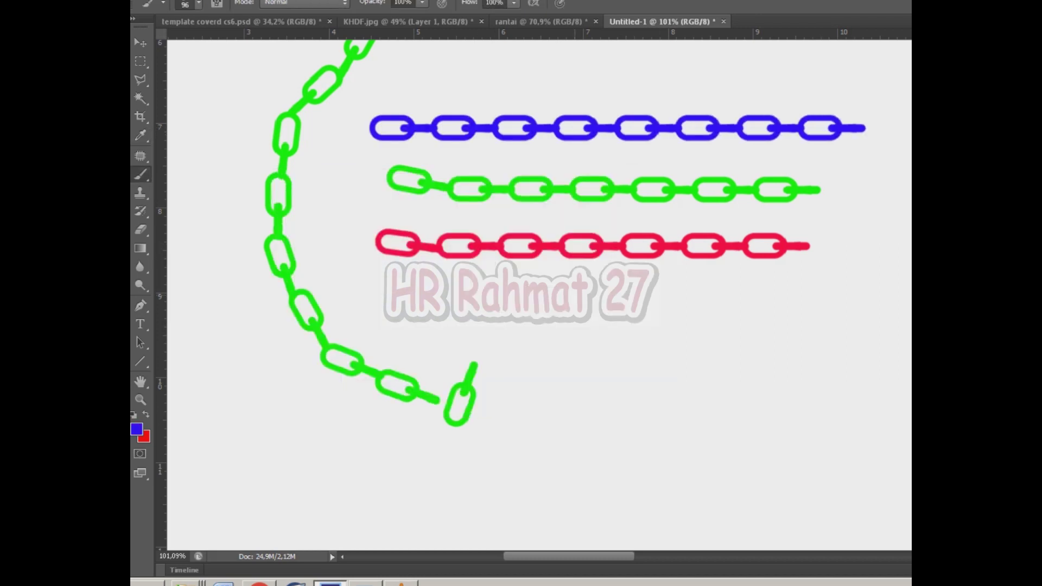
drag(365, 271, 898, 112)
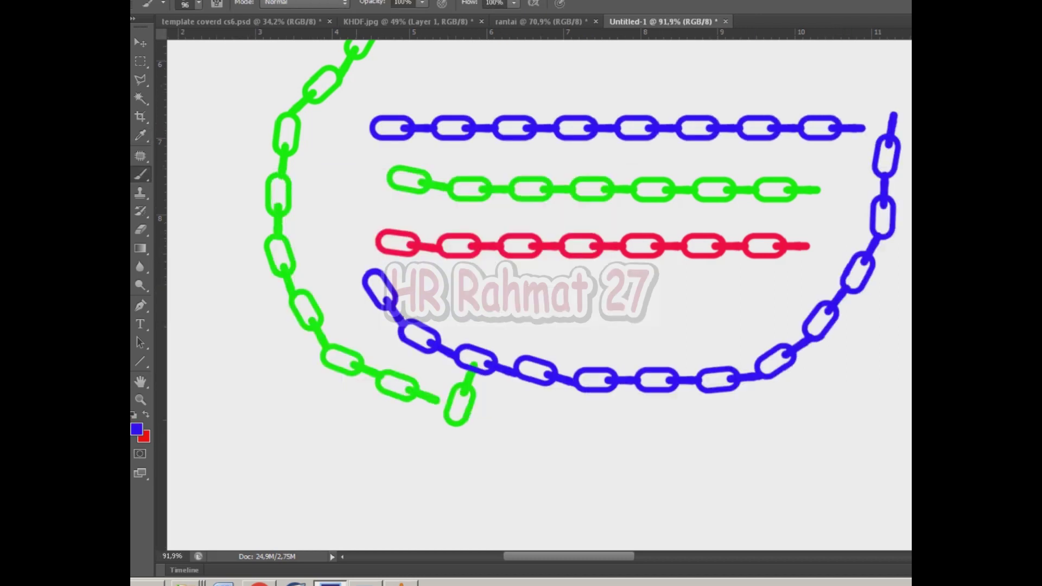
Switch the foreground to yellow ffff00 and paint a straight yellow chain above the blue one.
scroll(365, 275, down, 3)
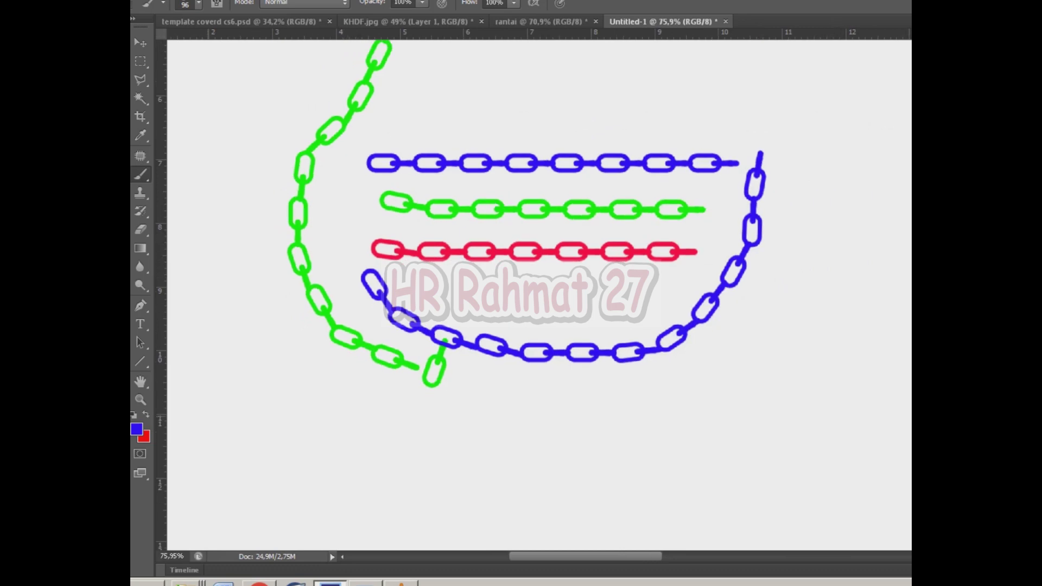
click(136, 429)
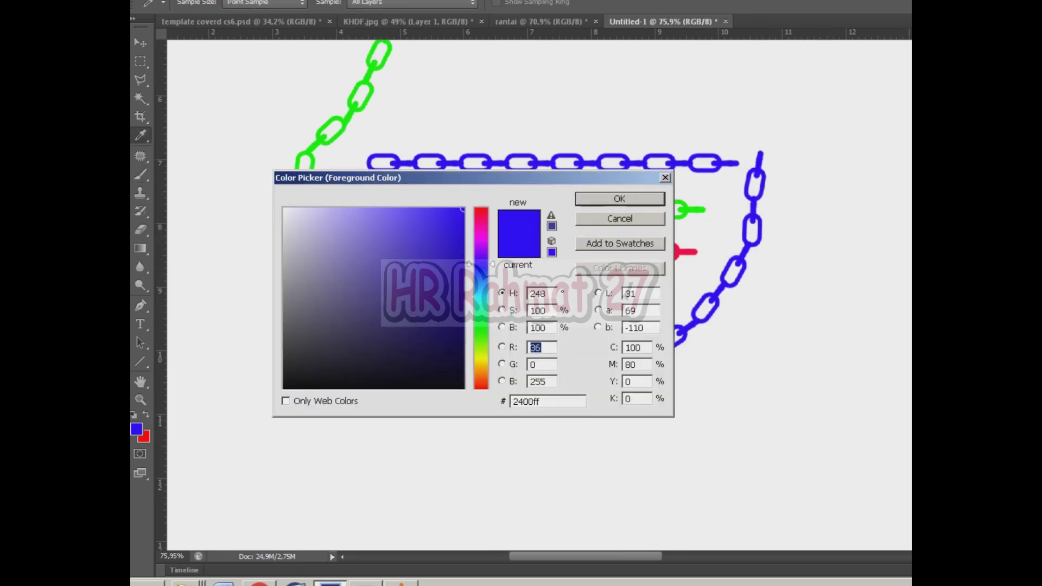
text(ffff00)
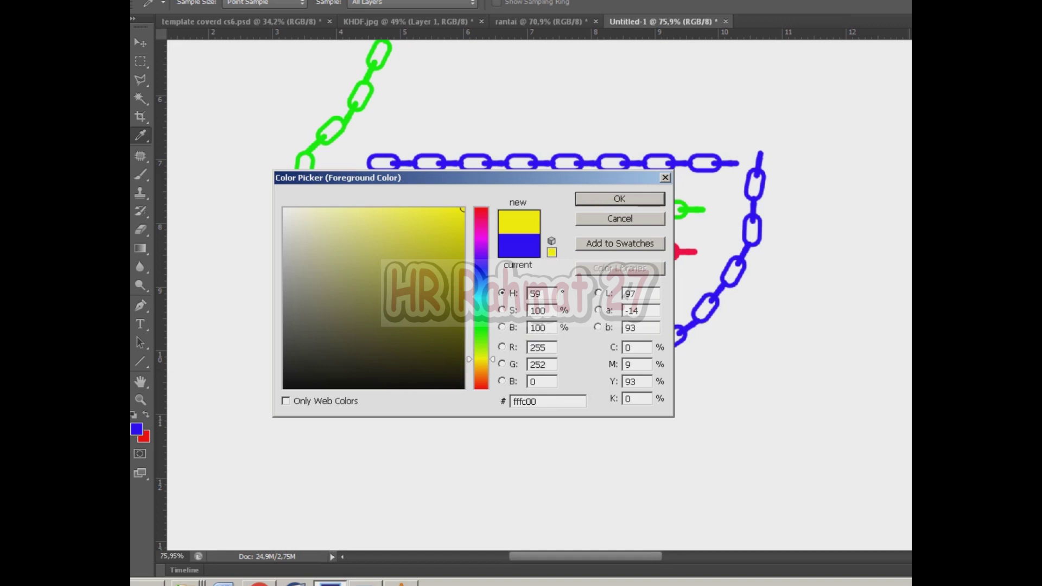
click(619, 198)
drag(386, 116, 800, 110)
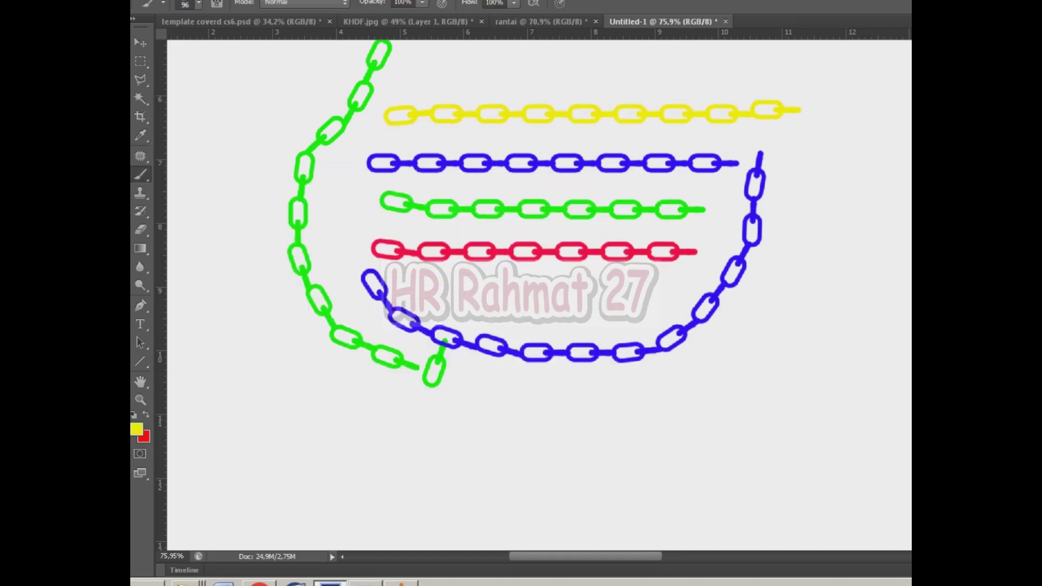
click(136, 429)
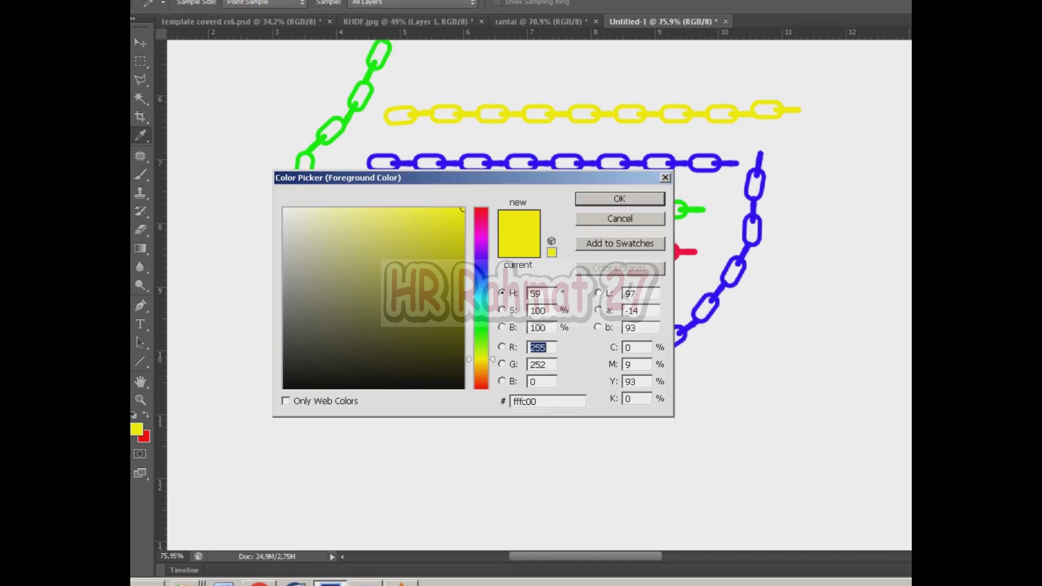
Set foreground to pink ff006c, paint a looping chain and a lower straight chain, then choose cyan.
click(480, 220)
key(Return)
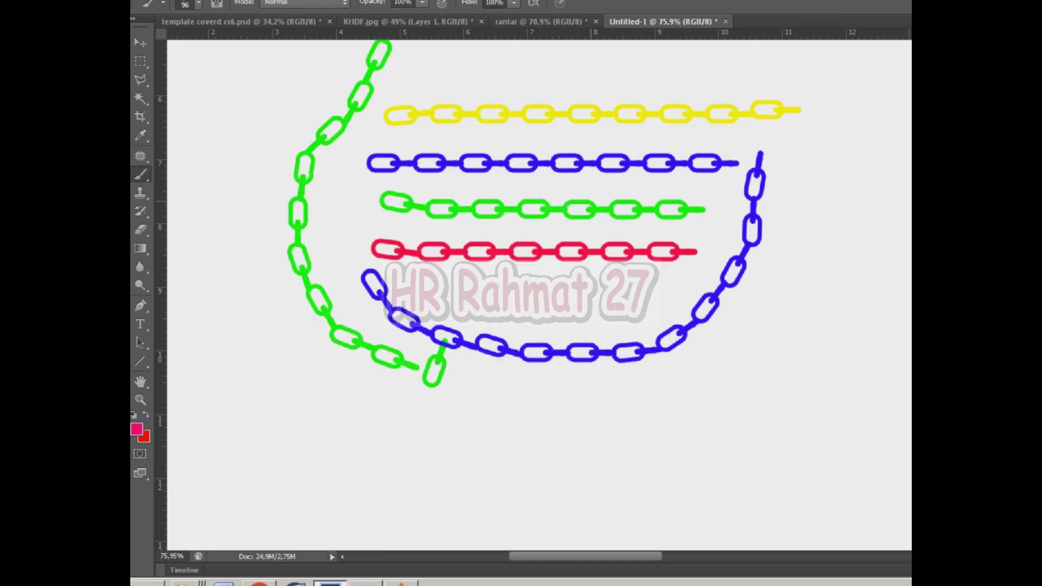
mouse_move(293, 89)
mouse_down()
mouse_move(812, 316)
mouse_move(838, 135)
mouse_move(683, 76)
mouse_move(317, 74)
mouse_up()
drag(257, 476, 813, 473)
click(136, 430)
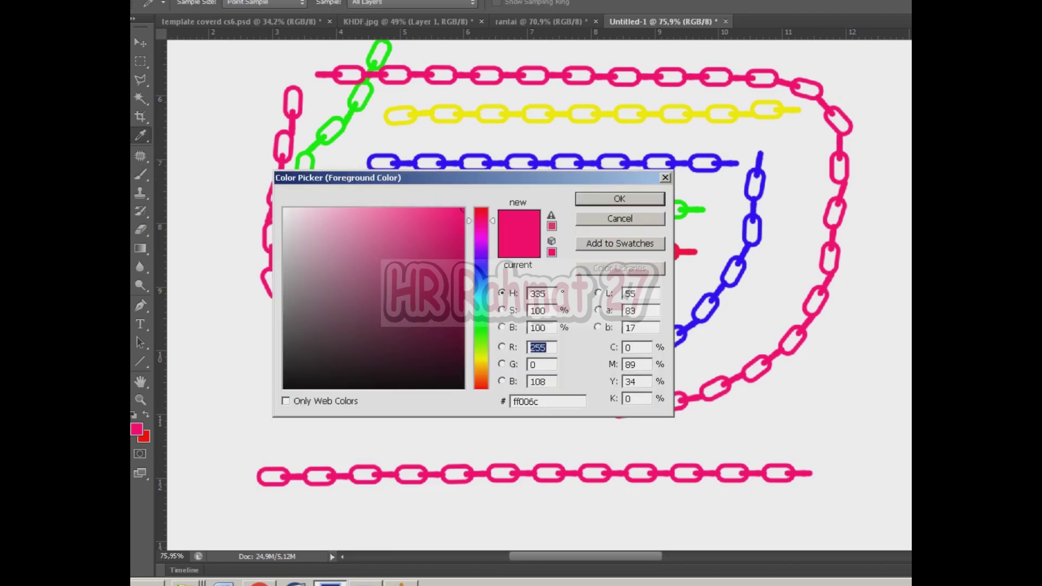
click(481, 295)
Confirm cyan and paint horizontal cyan chains above and below the bottom pink chain.
click(620, 198)
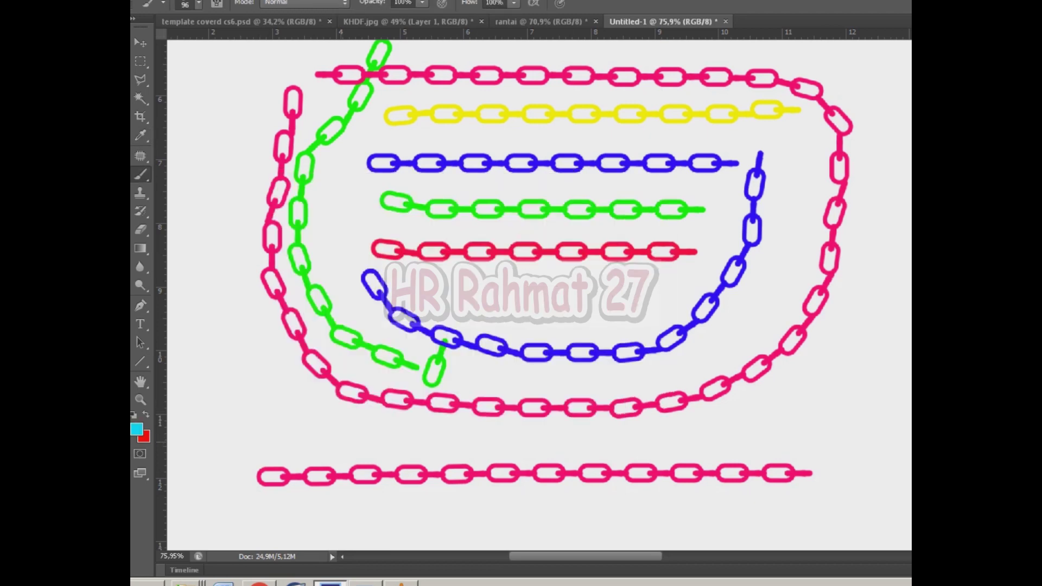
drag(251, 447, 845, 440)
drag(245, 520, 845, 522)
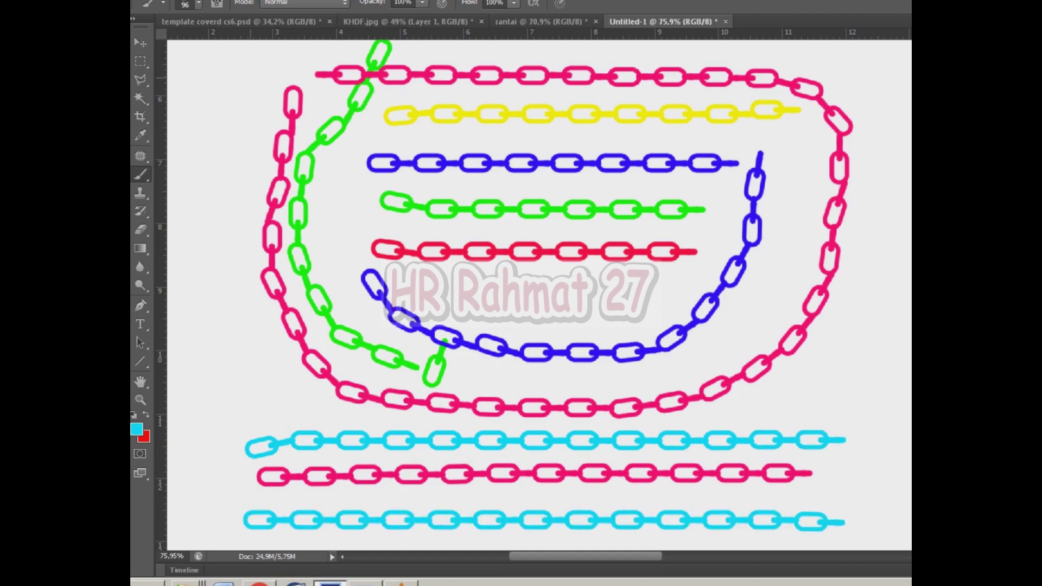
Paint vertical cyan chains down the left and right edges and a short one at the centre.
mouse_move(251, 59)
mouse_down()
mouse_move(232, 374)
mouse_move(201, 509)
mouse_up()
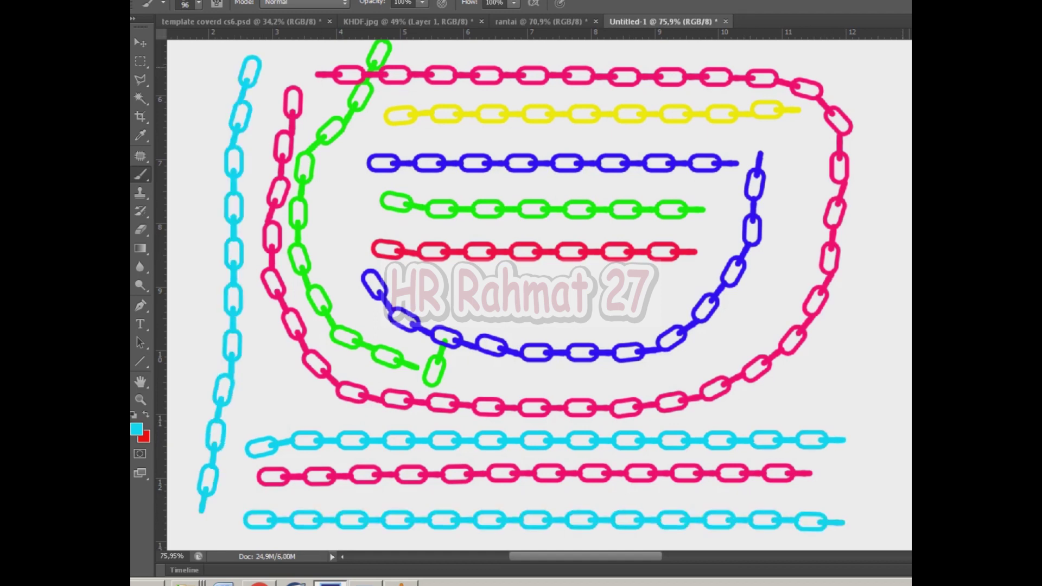
drag(892, 51, 874, 458)
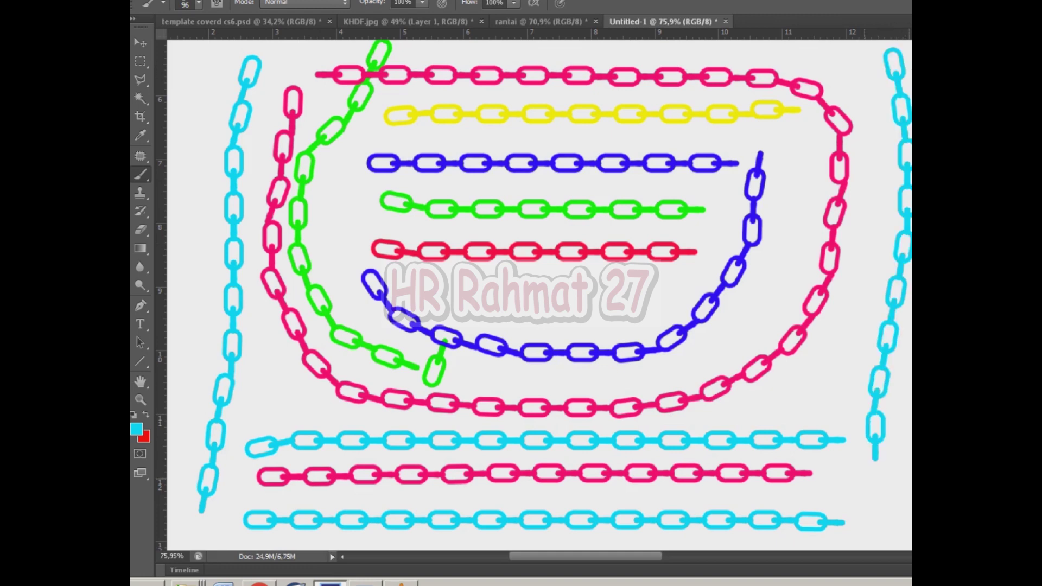
scroll(597, 357, up, 1)
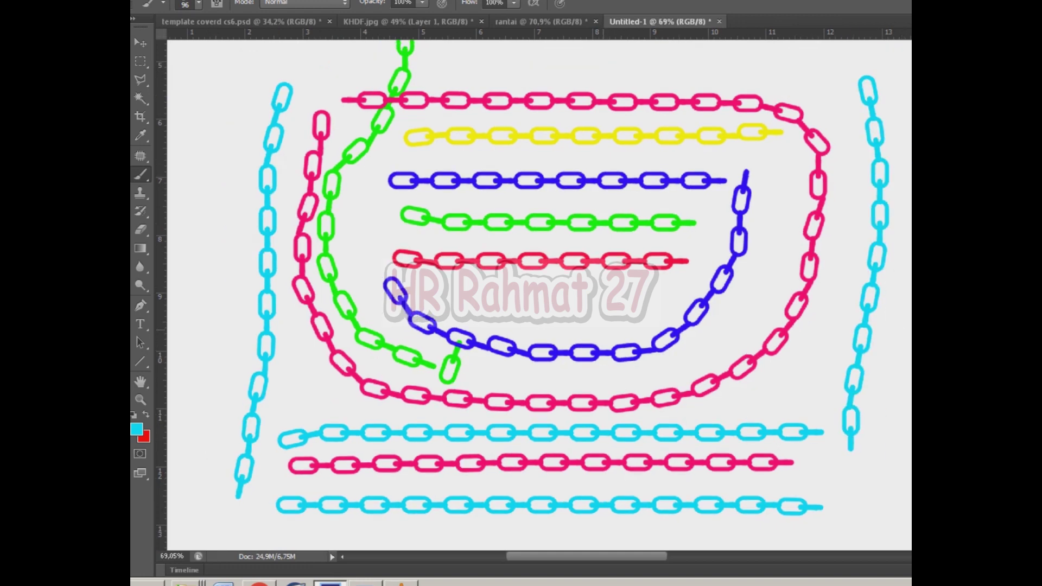
drag(470, 298, 600, 304)
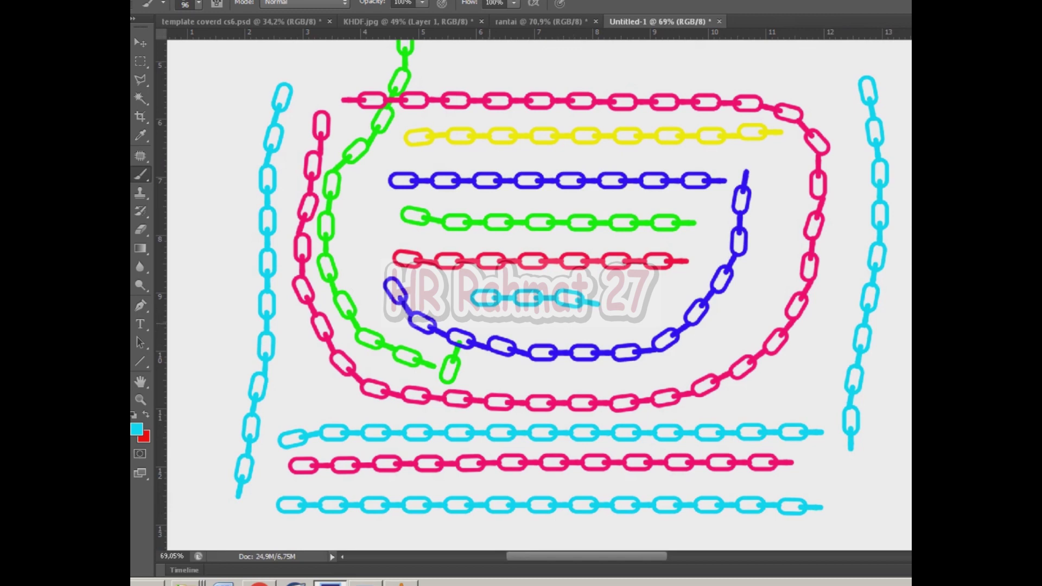